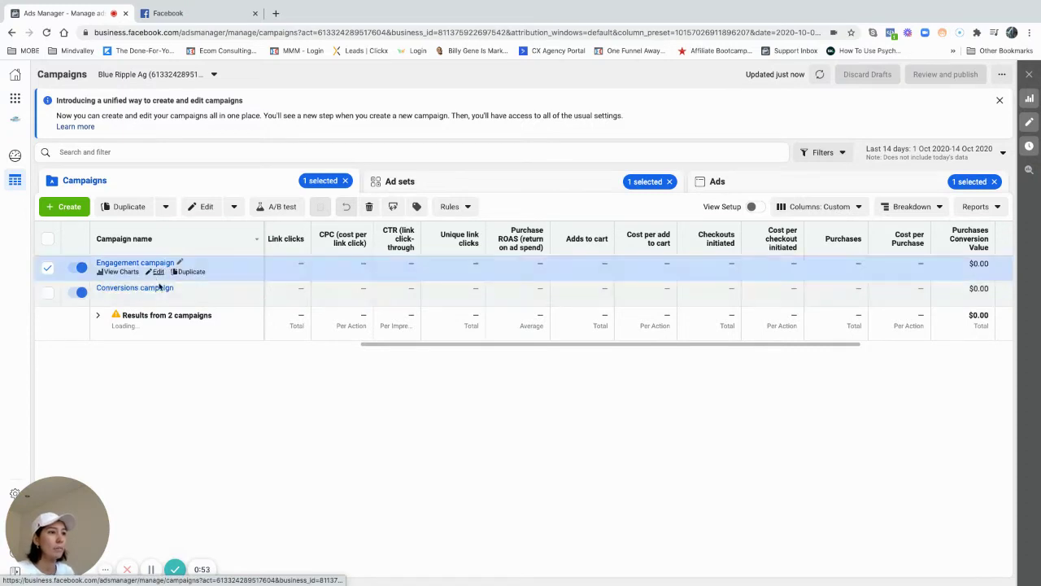
# Step: Open the "New ad Video" ad from the Engagement campaign's ad set for editing
pyautogui.click(133, 265)
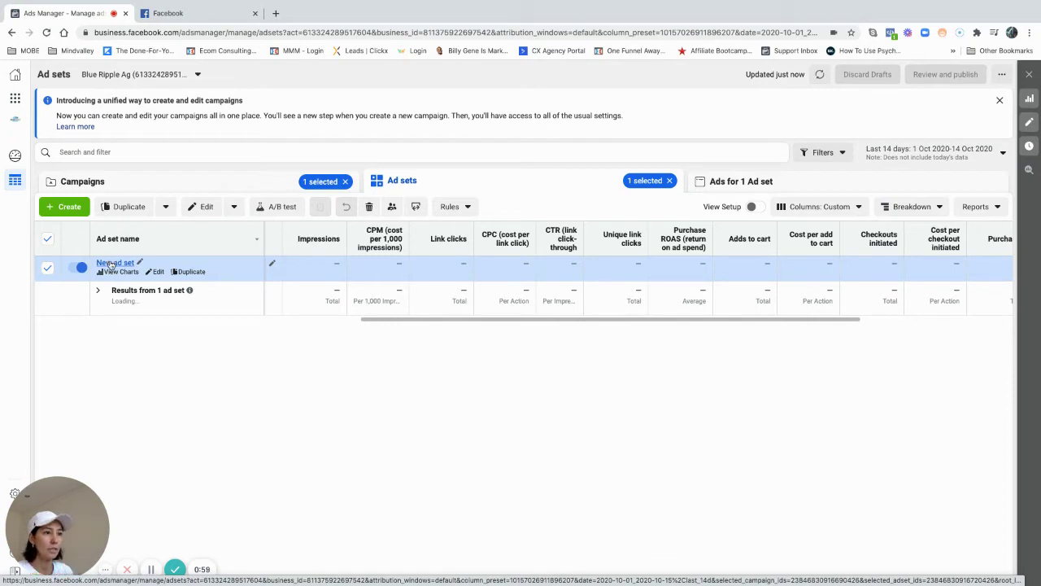
pyautogui.click(111, 262)
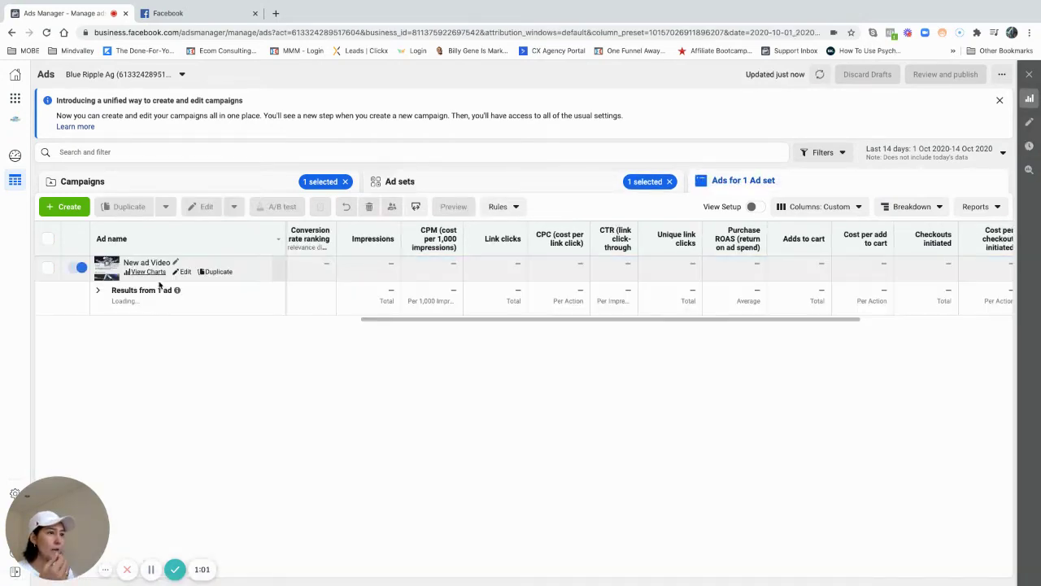
pyautogui.moveTo(51, 269)
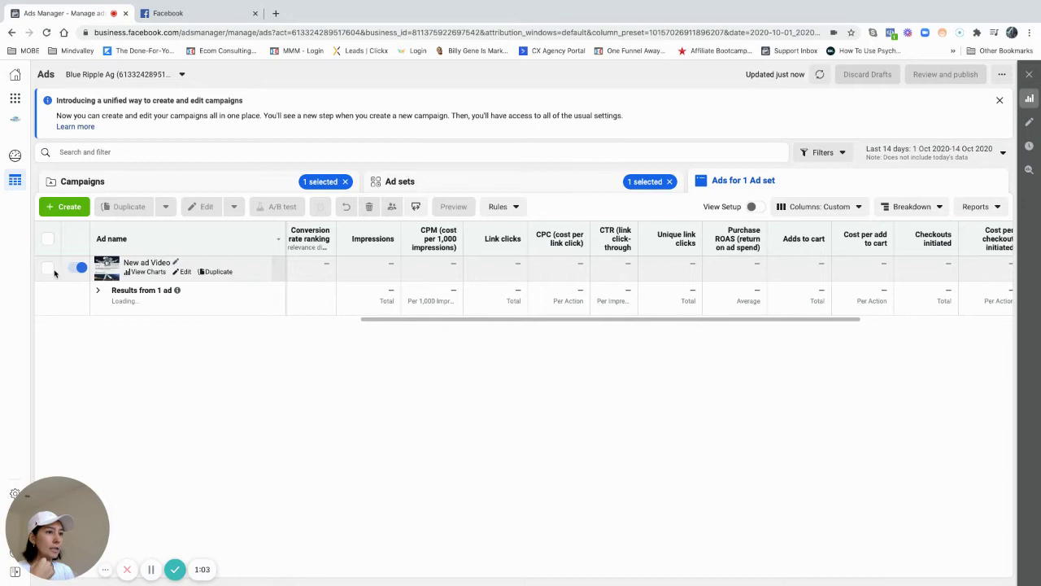
pyautogui.click(183, 273)
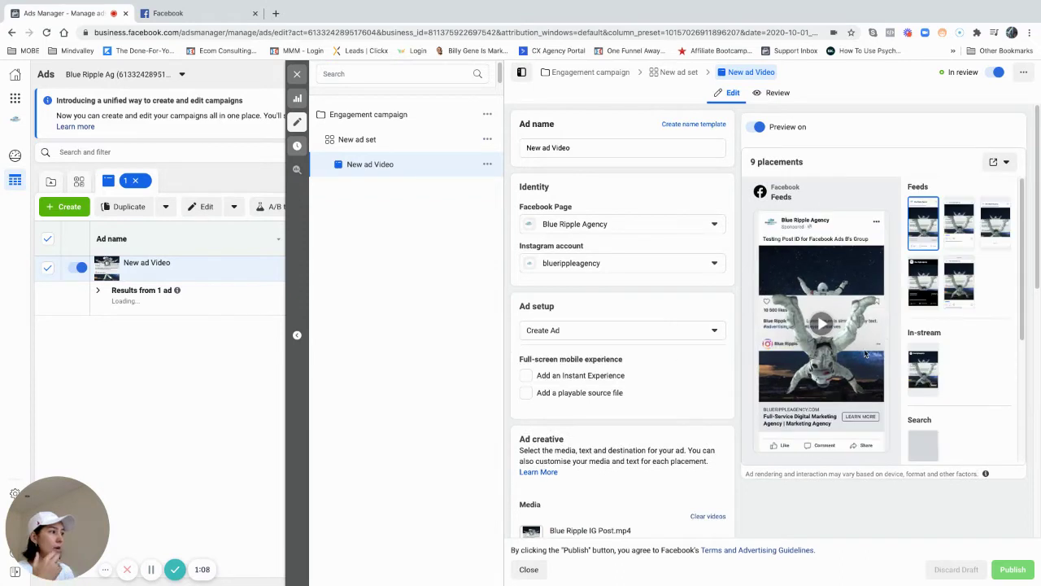
# Step: Open the ad's Facebook post with comments from its preview, then briefly play and pause the post's video
pyautogui.moveTo(851, 431)
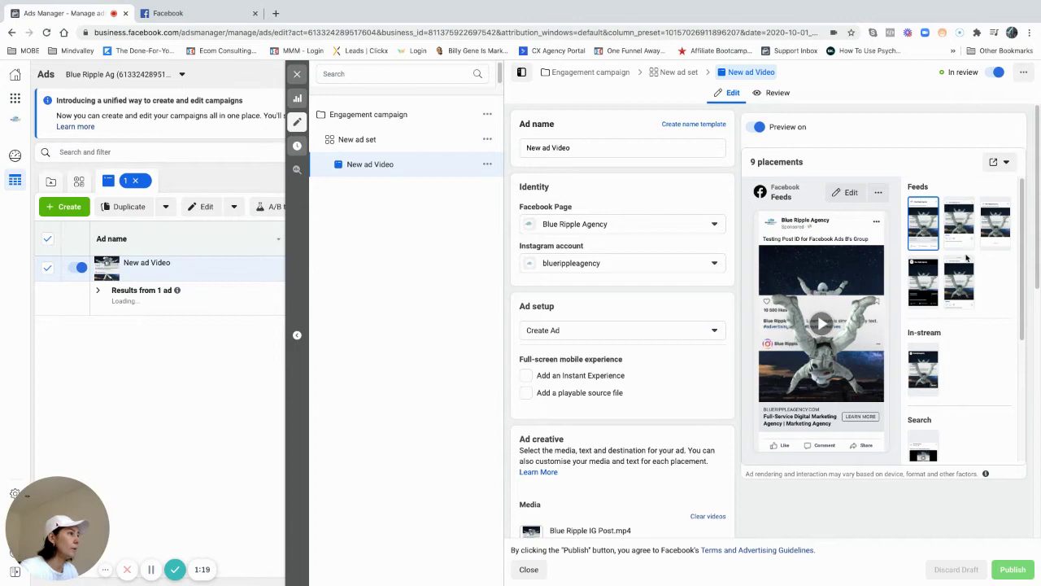
pyautogui.click(1007, 163)
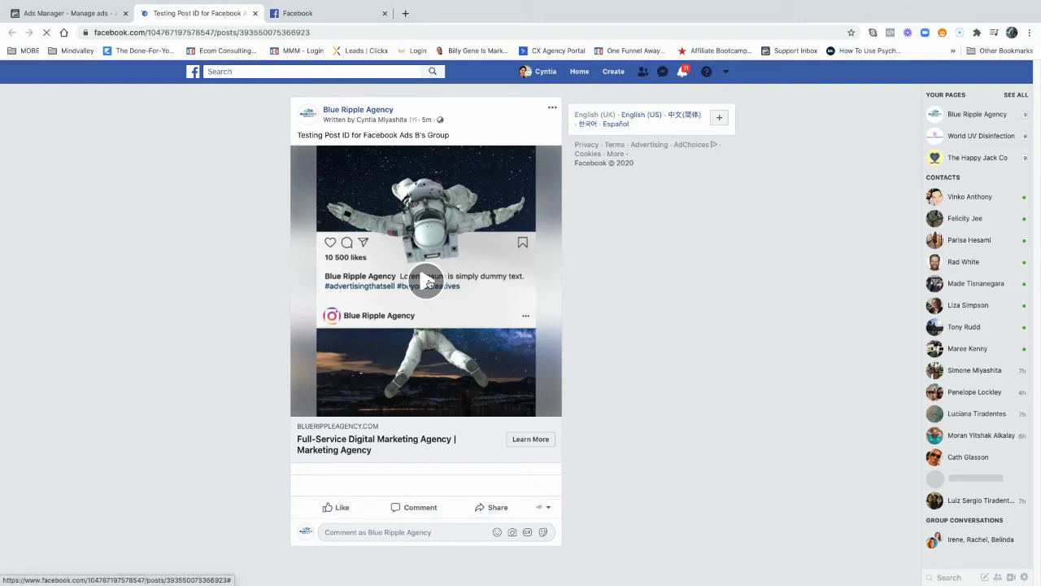
pyautogui.click(427, 280)
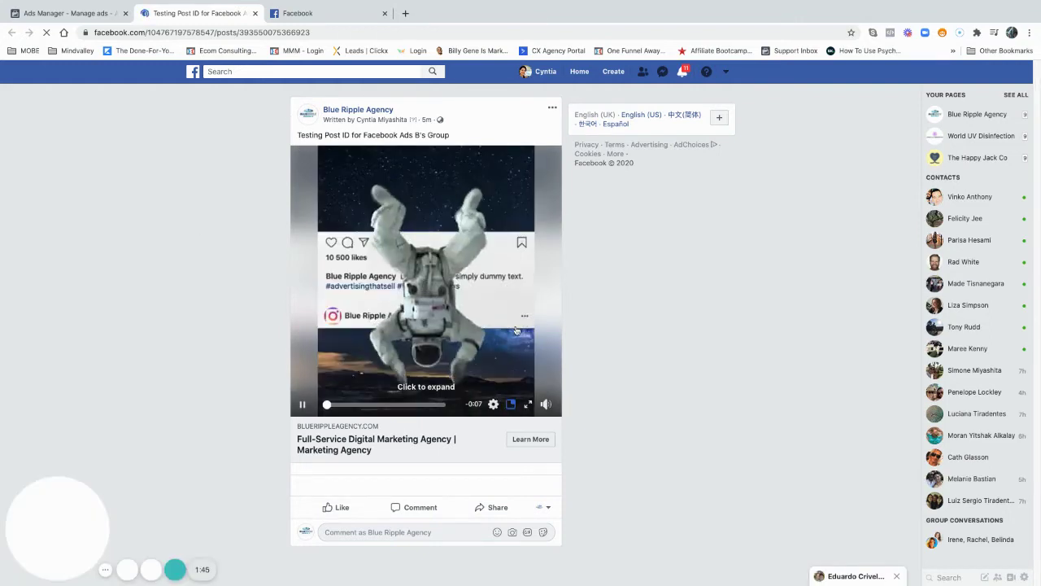
pyautogui.click(303, 402)
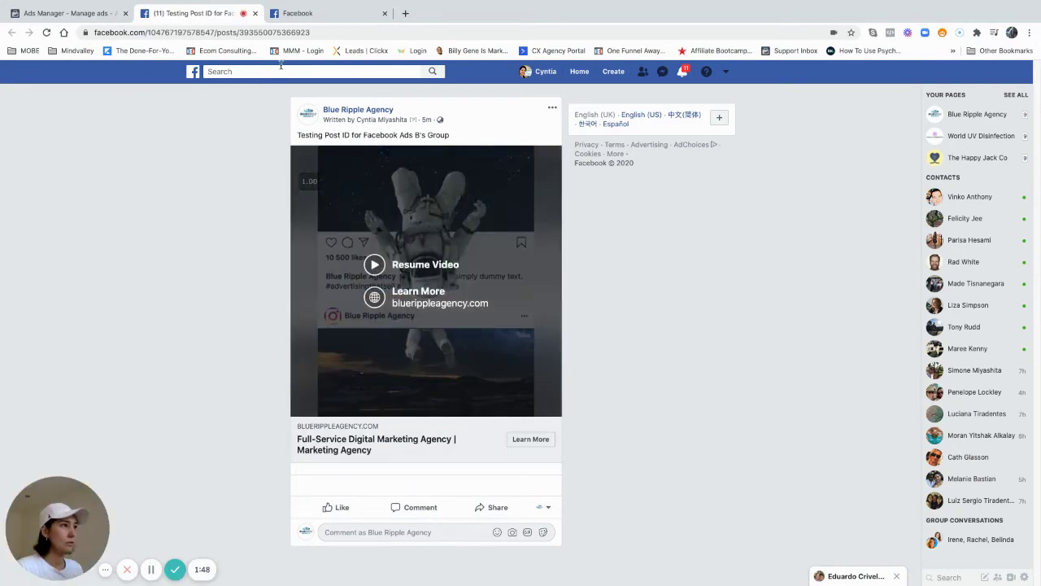
# Step: Copy the post ID from the end of the Facebook post's web address
pyautogui.doubleClick(248, 31)
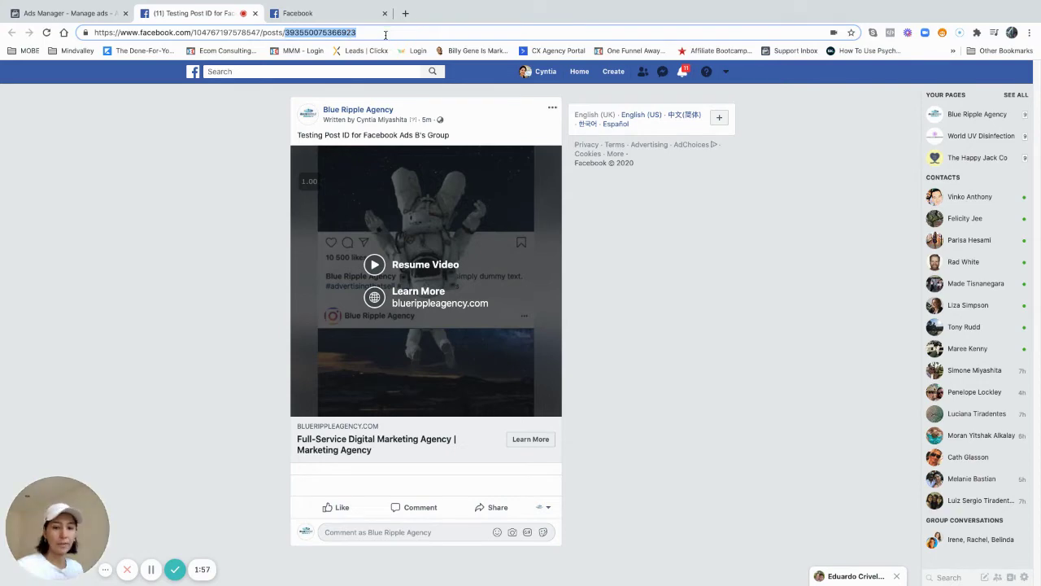
pyautogui.rightClick(343, 36)
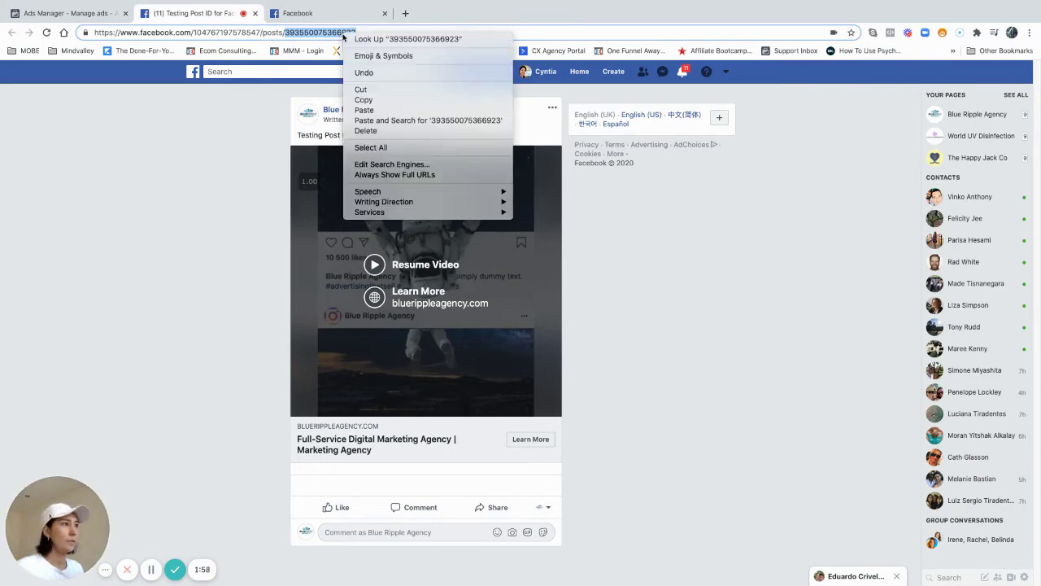
pyautogui.click(363, 100)
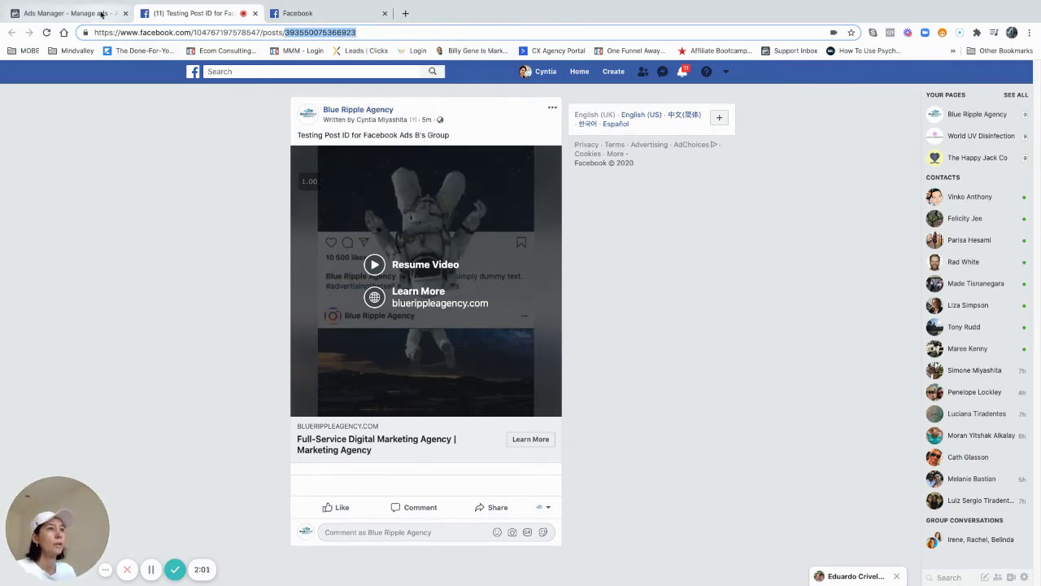
# Step: Return to Ads Manager, close the ad editor and open the ads of "New ad set" in the Conversions campaign
pyautogui.click(70, 13)
pyautogui.click(297, 74)
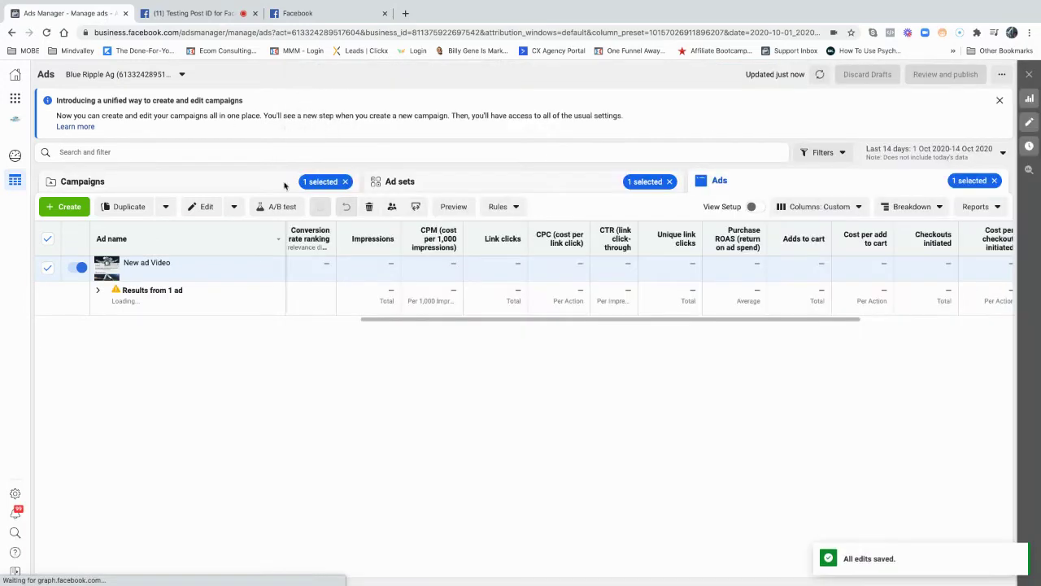
pyautogui.click(172, 191)
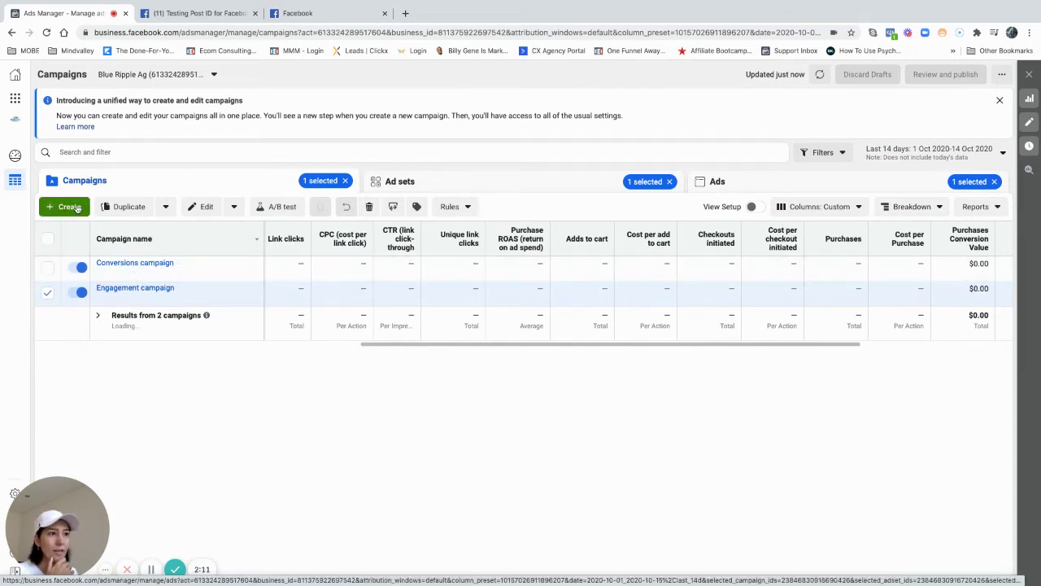
pyautogui.click(125, 263)
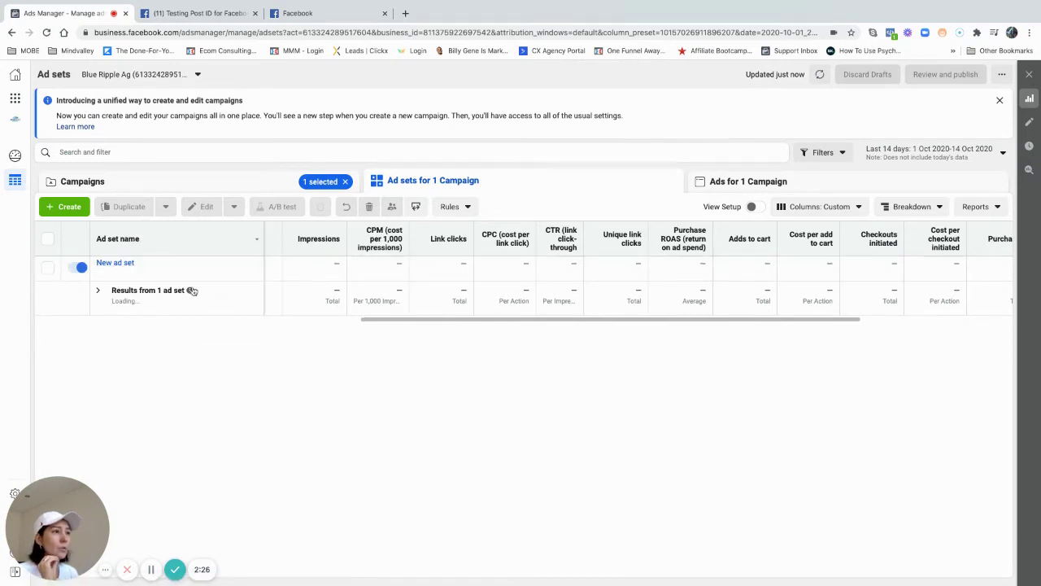
pyautogui.click(116, 265)
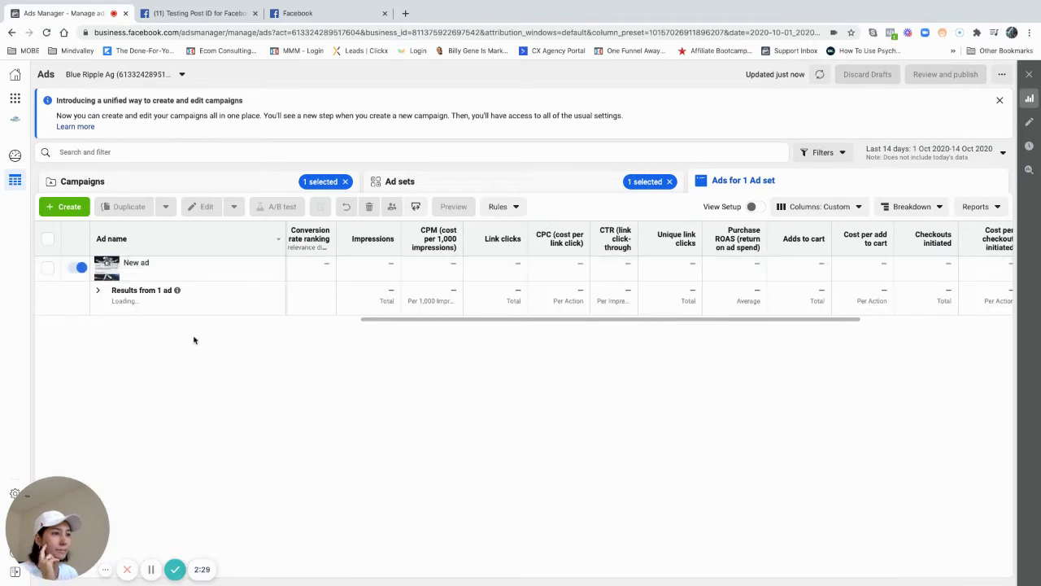
# Step: Create an ad named "Post ID -Video Ad" in the existing Conversions campaign and its "New ad set"
pyautogui.click(69, 207)
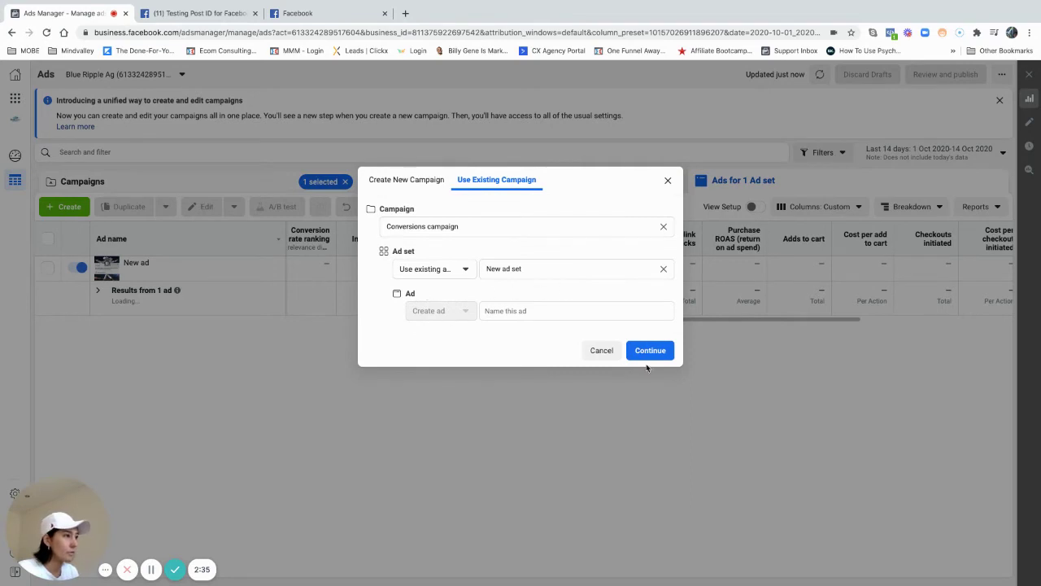
pyautogui.click(539, 310)
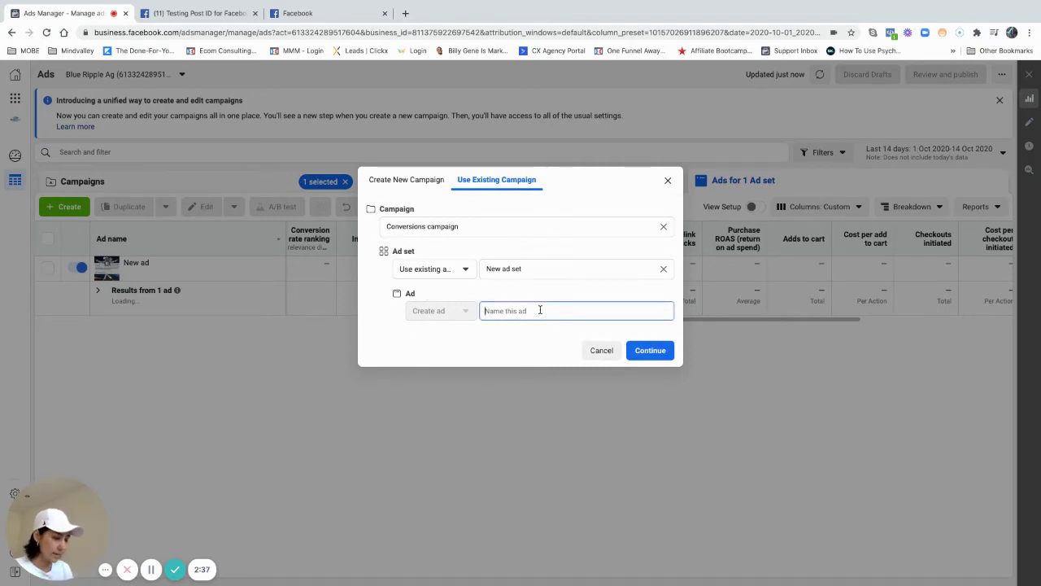
pyautogui.write('P')
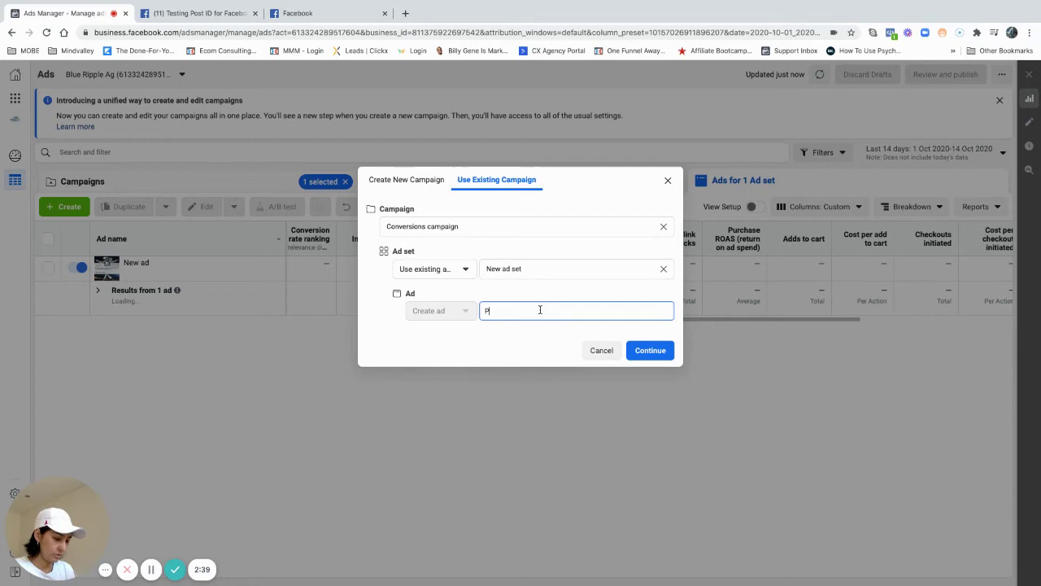
pyautogui.write('st ID')
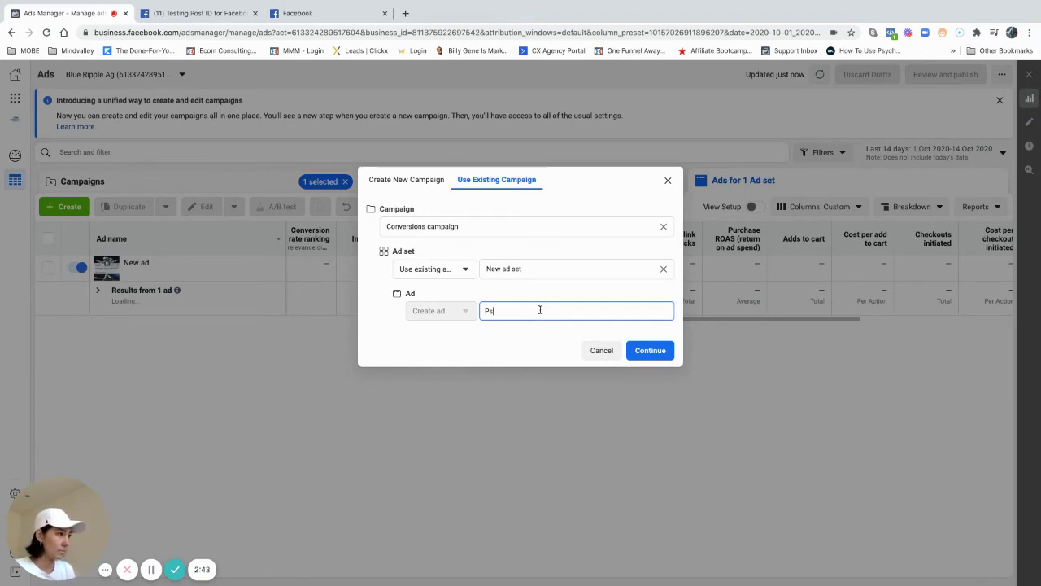
pyautogui.press('BackSpace')
pyautogui.press('BackSpace')
pyautogui.write('Po')
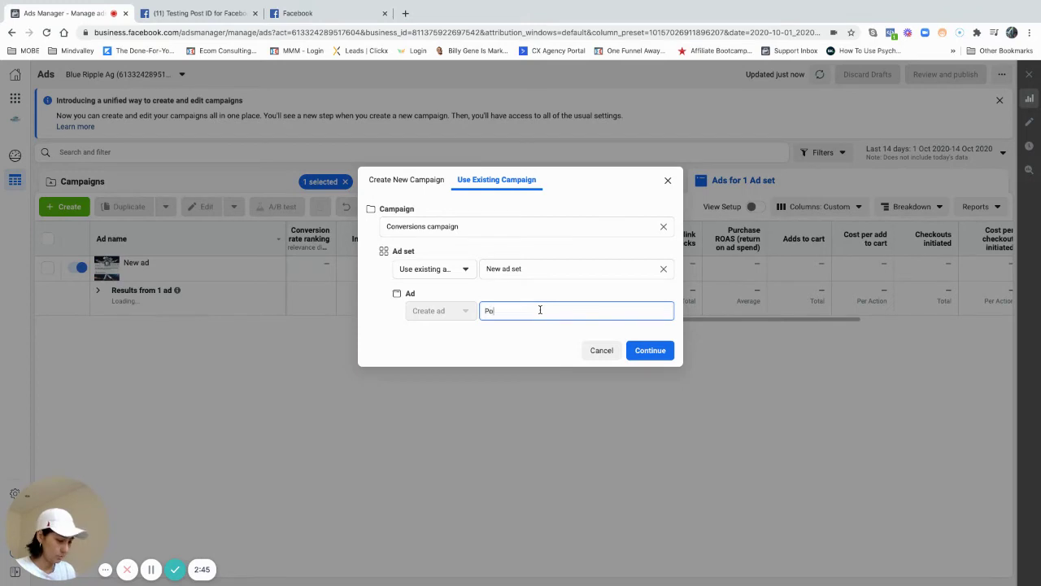
pyautogui.write('st ID')
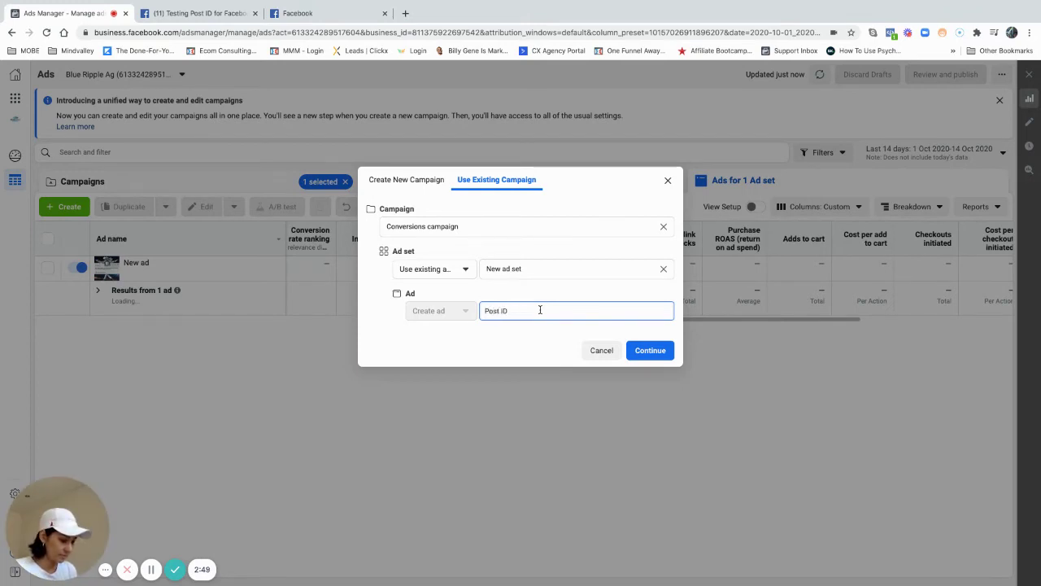
pyautogui.write(' -Vi')
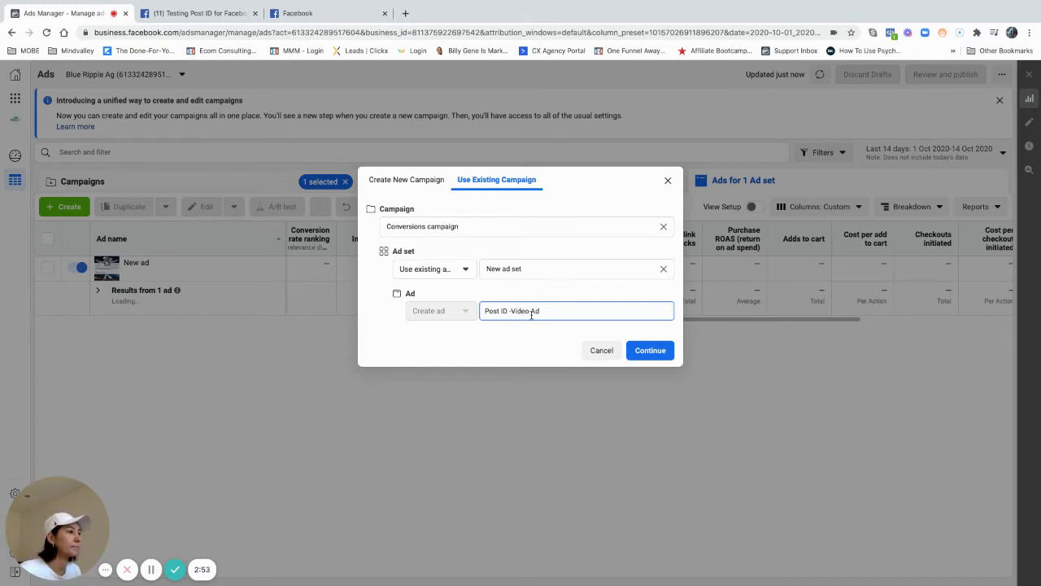
pyautogui.write('deo Ad')
pyautogui.click(655, 351)
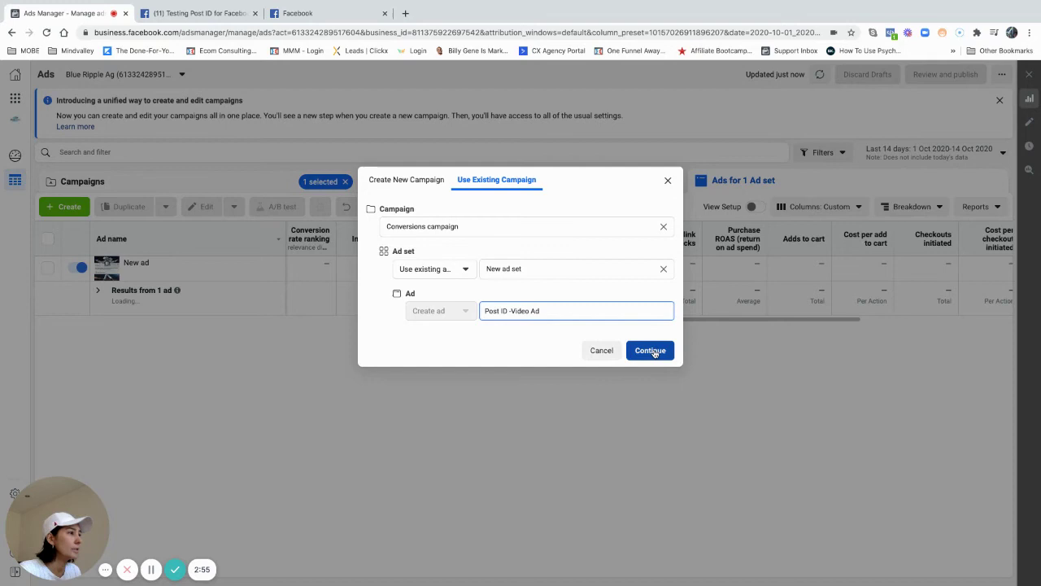
pyautogui.click(655, 351)
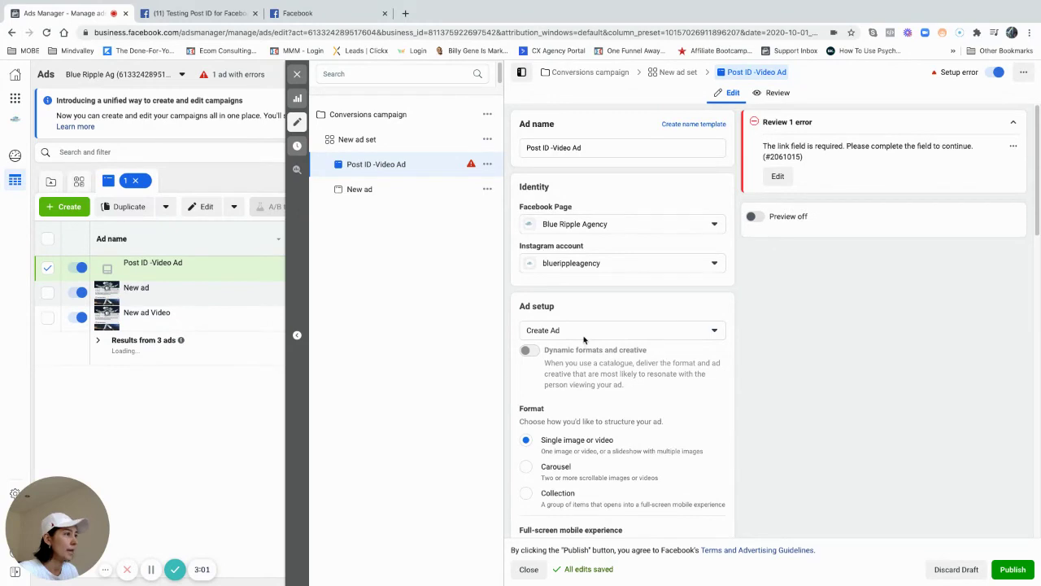
# Step: Review the new ad's form, covering identity, ad setup, creative, destination and tracking settings
pyautogui.scroll(-2, 585, 334)
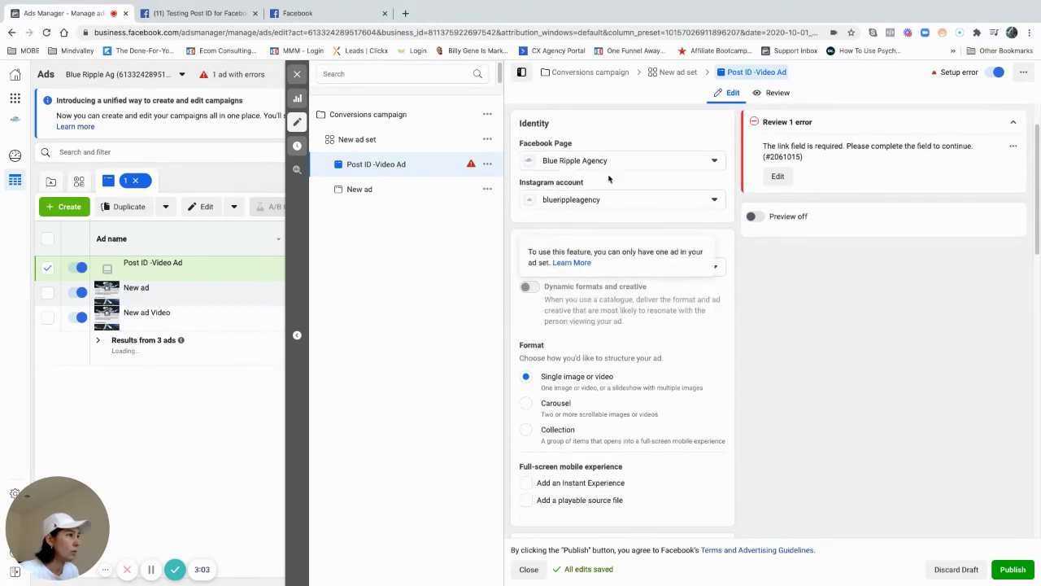
pyautogui.scroll(-5, 606, 204)
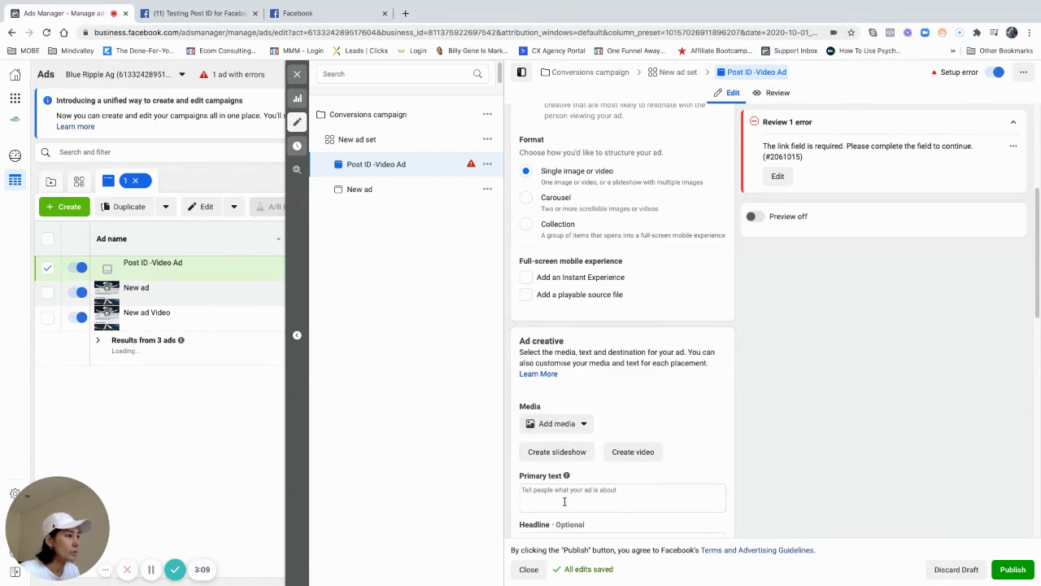
pyautogui.scroll(5, 569, 448)
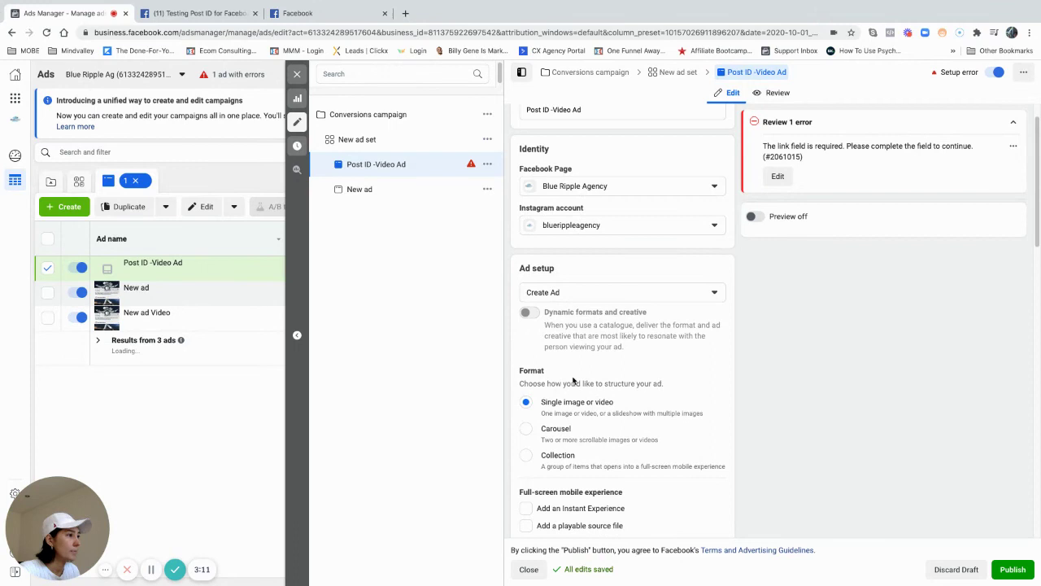
pyautogui.scroll(1, 572, 377)
pyautogui.scroll(-5, 573, 377)
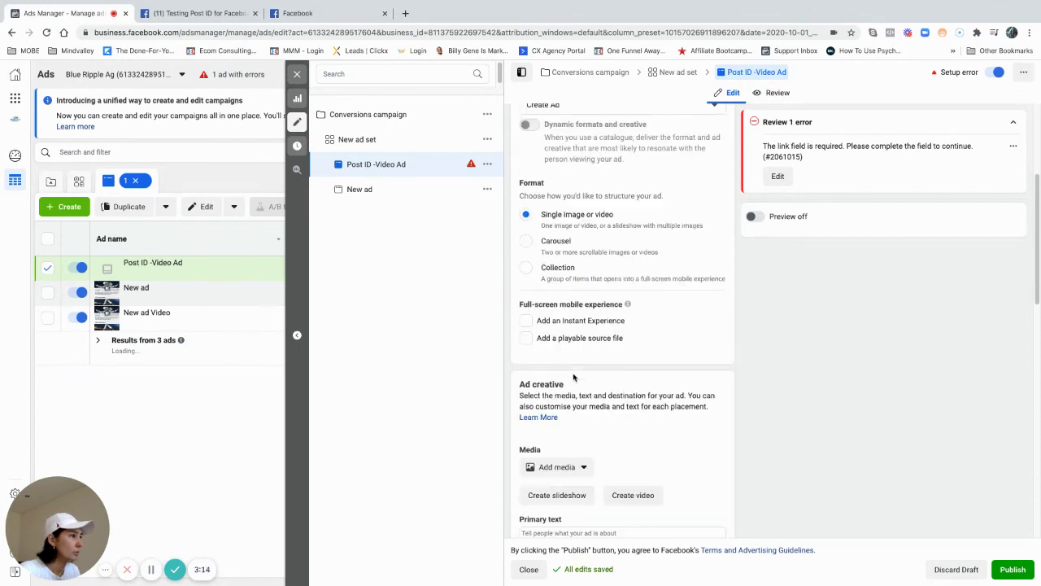
pyautogui.scroll(-7, 573, 377)
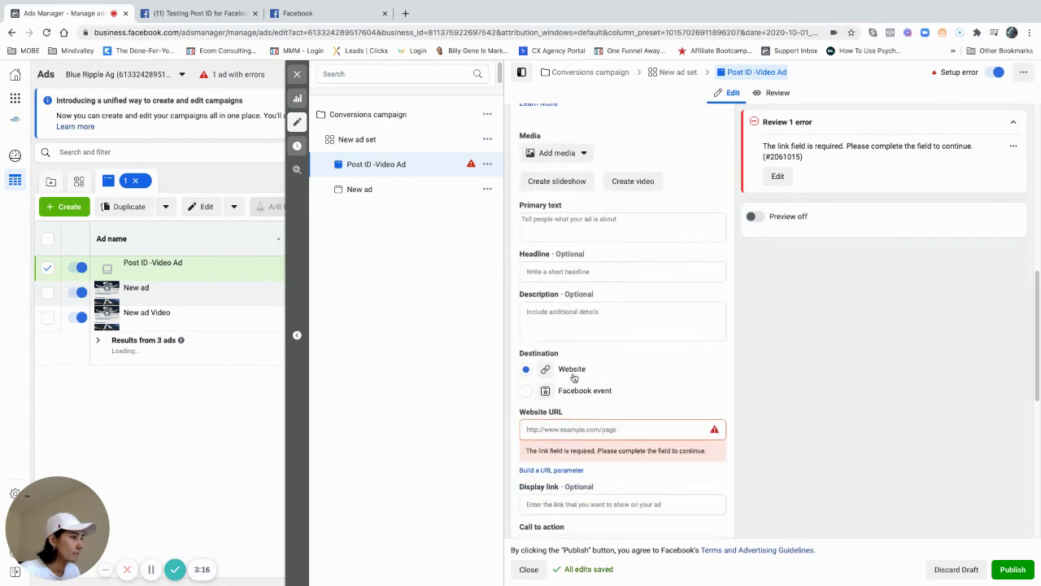
pyautogui.scroll(-10, 573, 377)
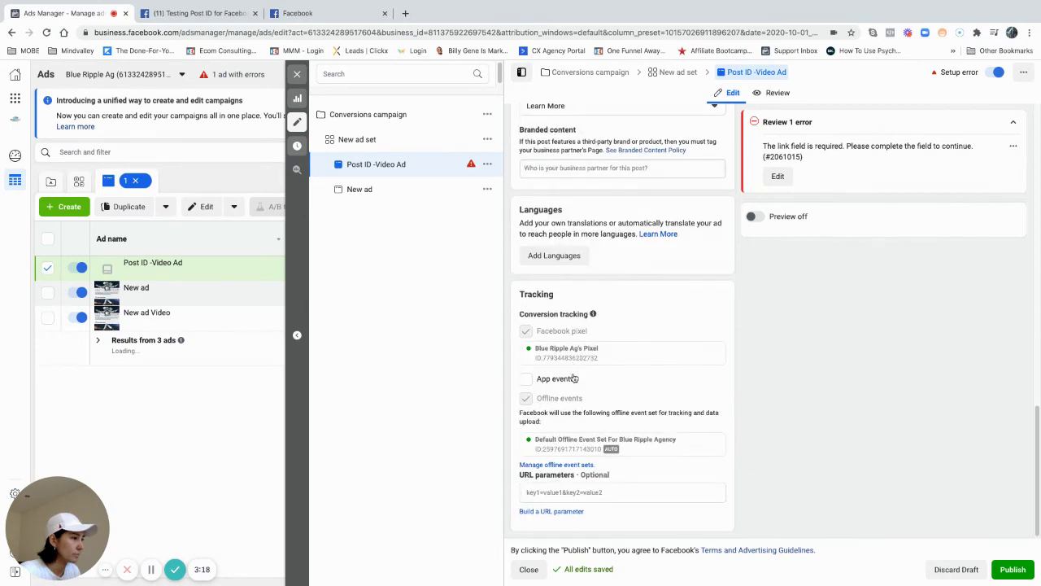
pyautogui.scroll(6, 573, 375)
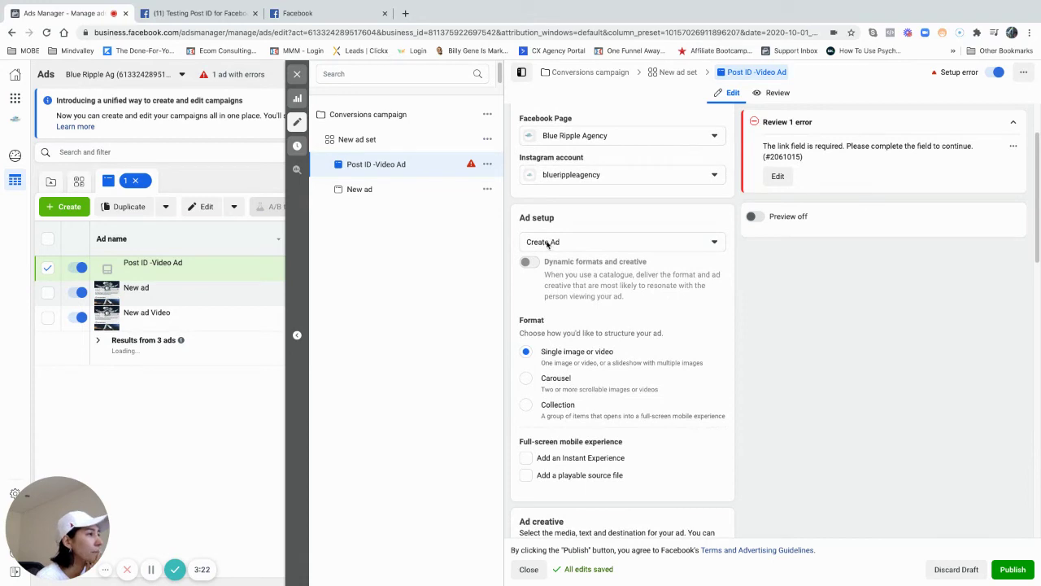
pyautogui.click(548, 244)
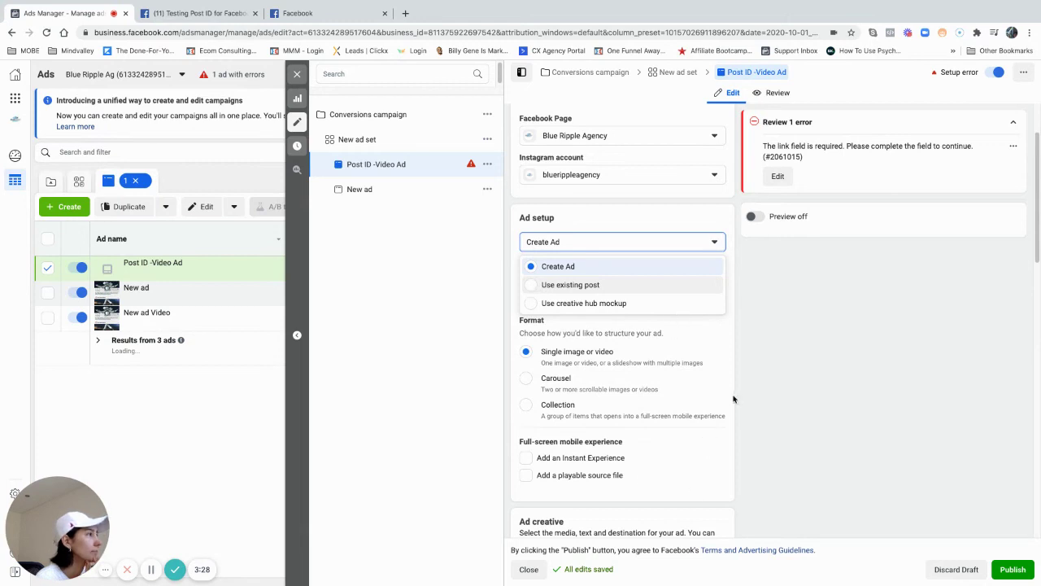
pyautogui.click(570, 284)
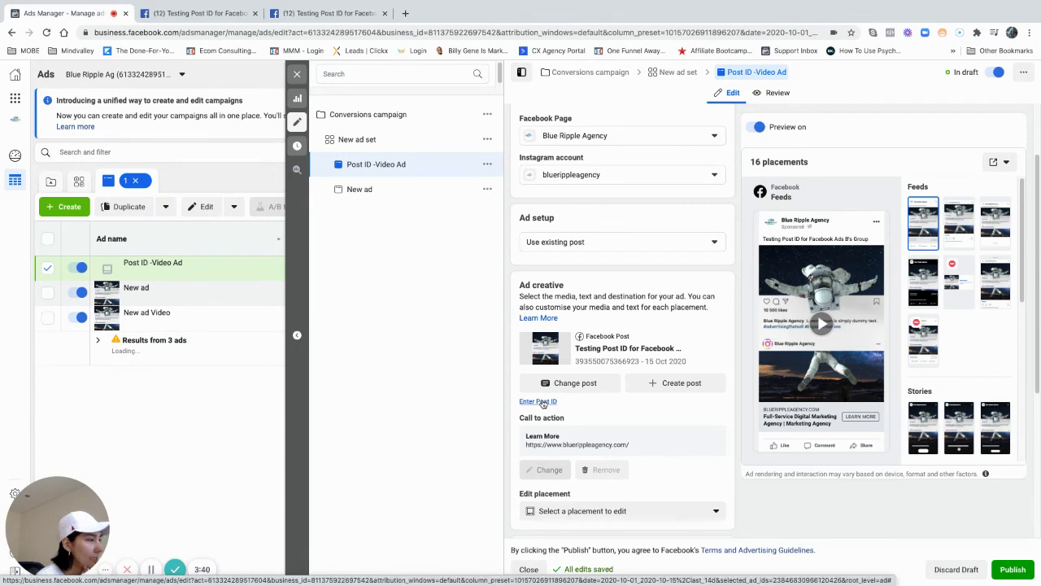
pyautogui.click(542, 402)
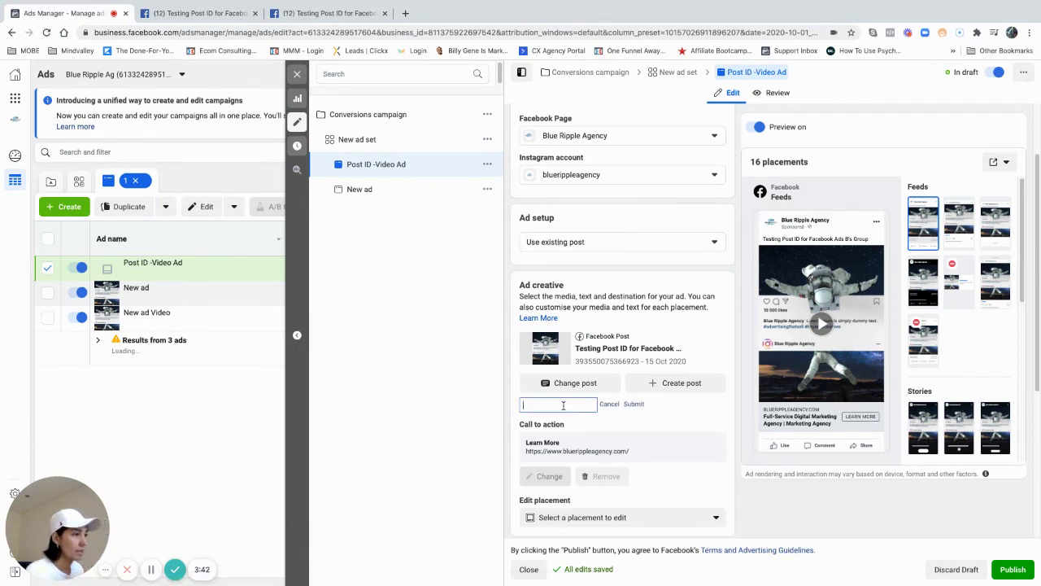
pyautogui.hotkey('ctrl', 'v')
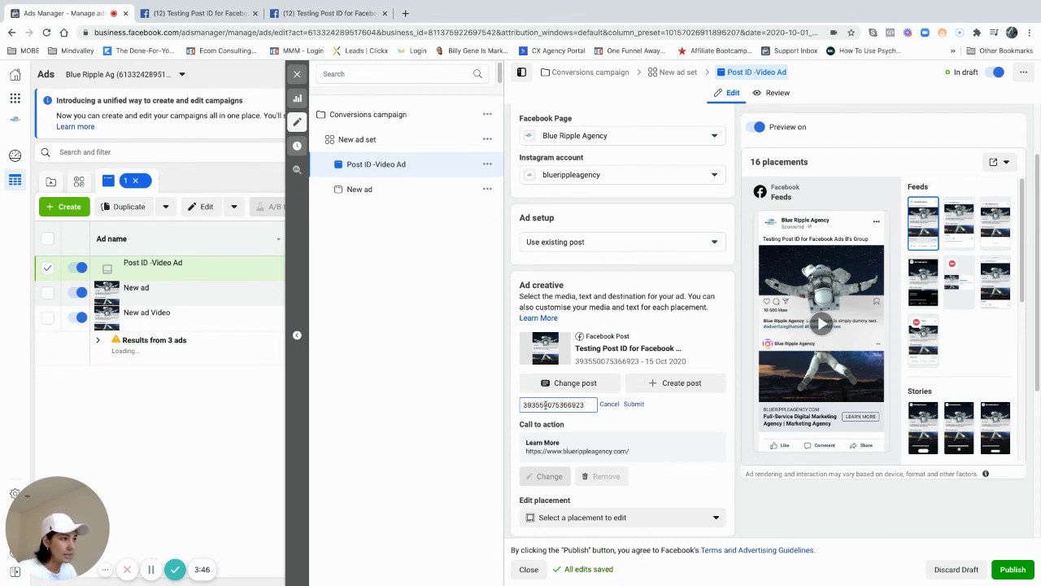
pyautogui.click(634, 405)
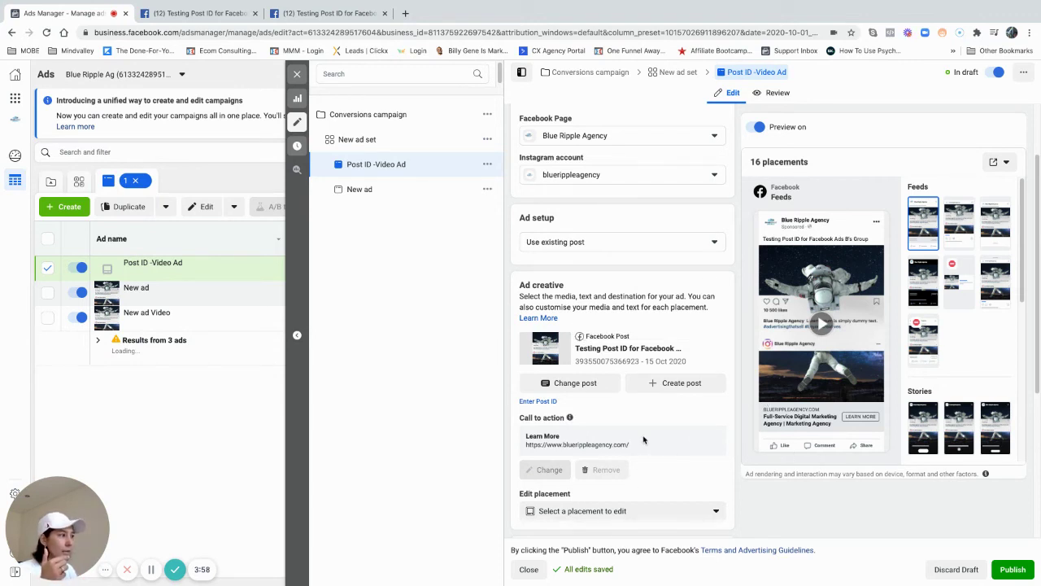
pyautogui.rightClick(569, 411)
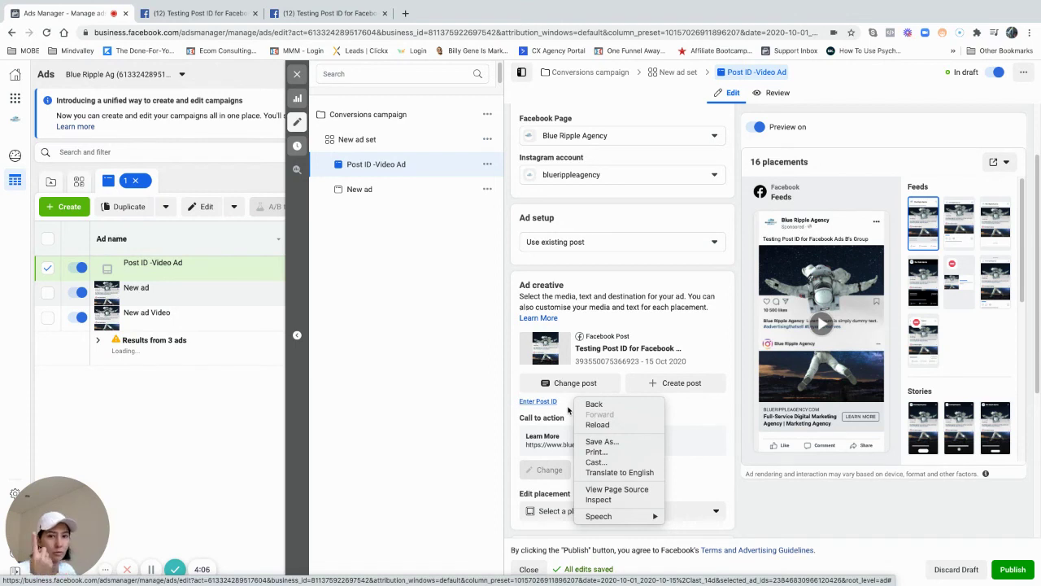
pyautogui.click(706, 415)
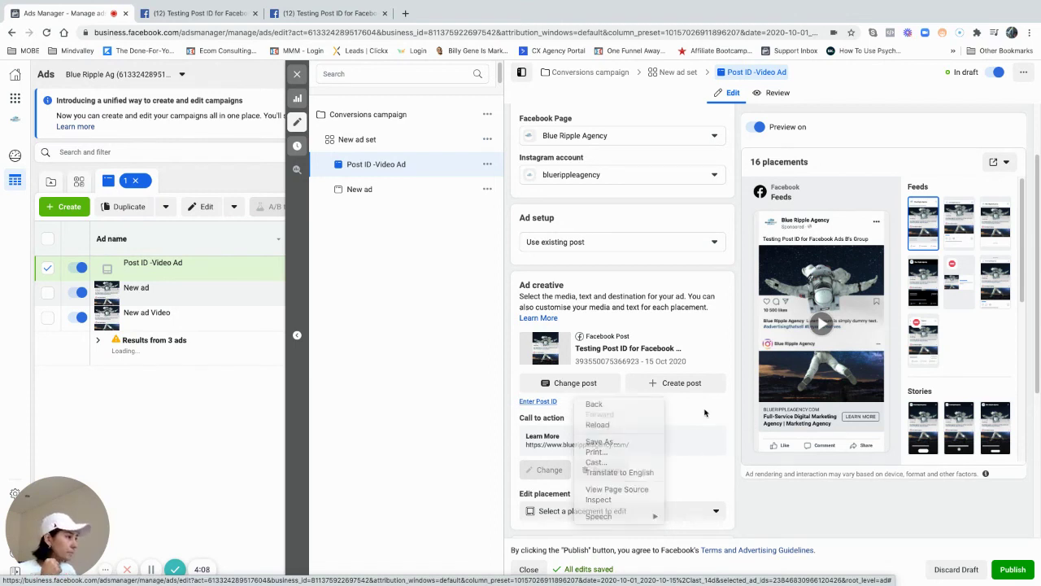
# Step: Publish the "Post ID -Video Ad" ad, close its editor and return to the list of campaigns
pyautogui.scroll(-3, 706, 415)
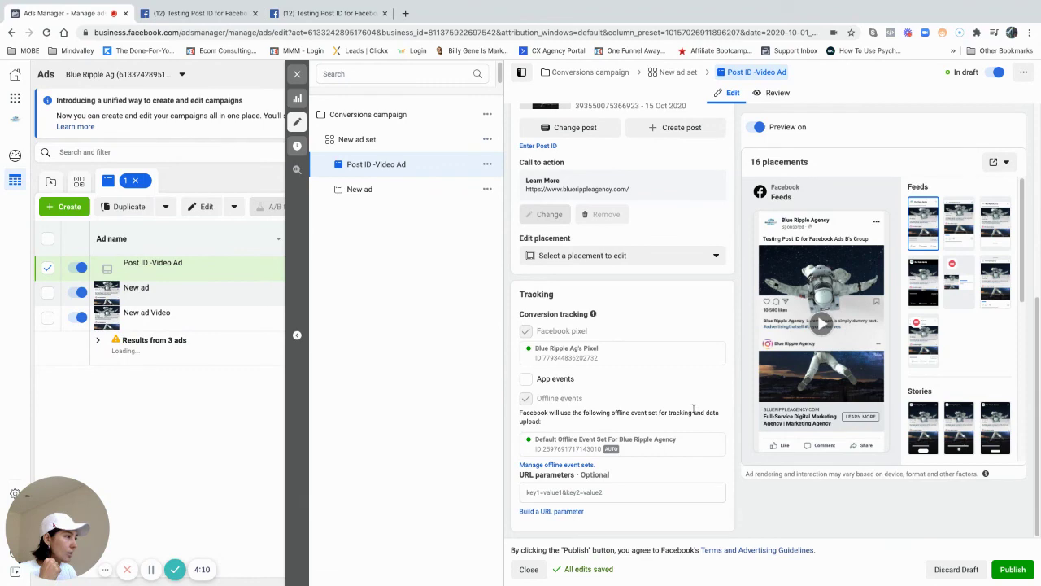
pyautogui.scroll(4, 696, 374)
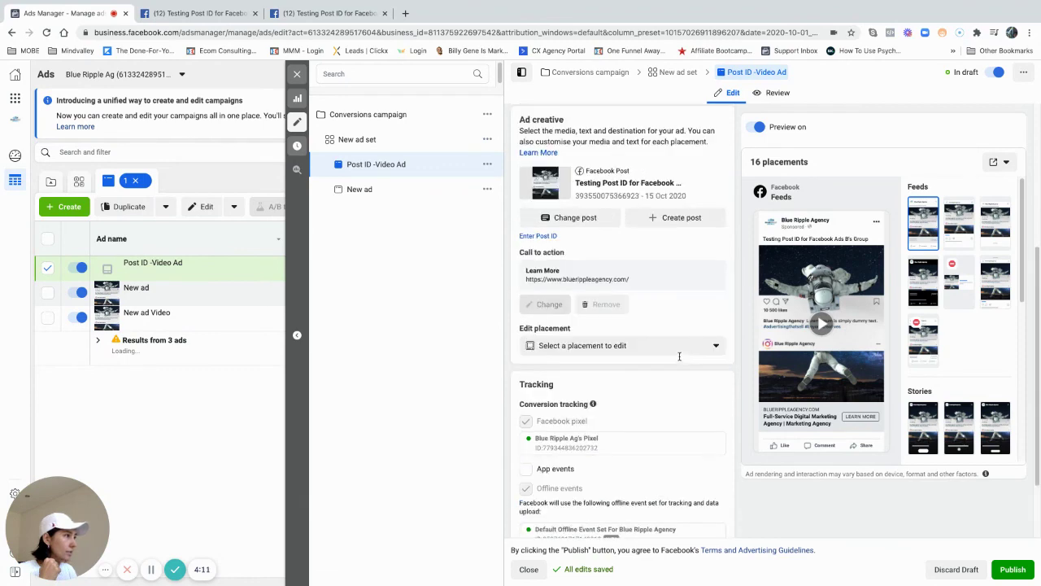
pyautogui.click(1012, 572)
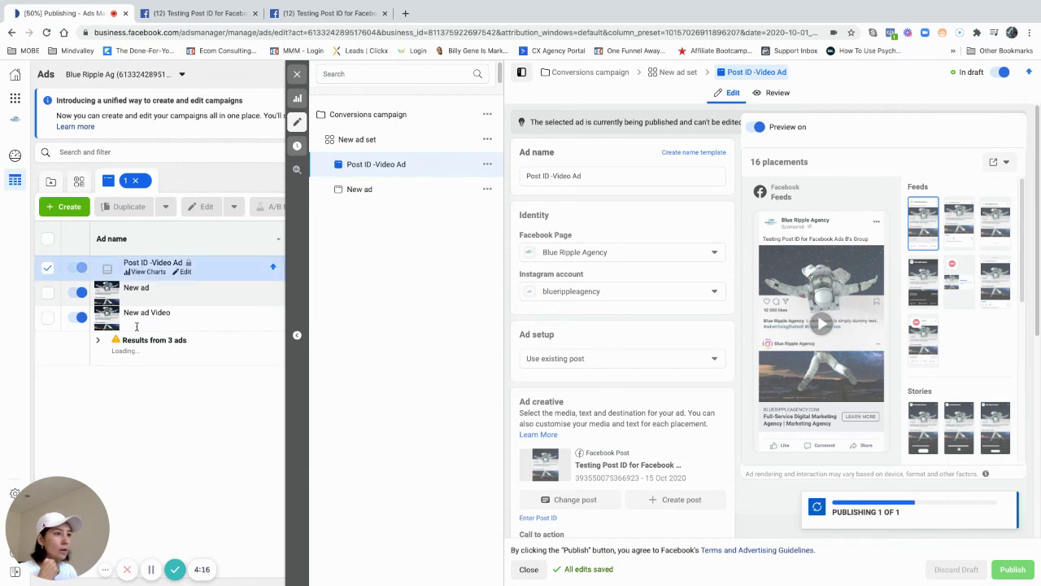
pyautogui.click(297, 75)
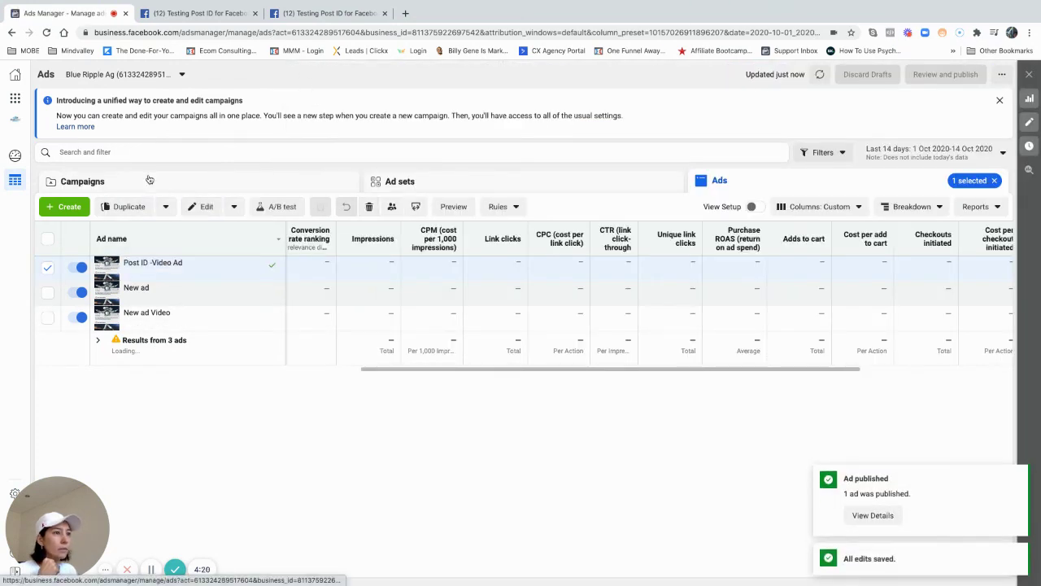
pyautogui.click(149, 182)
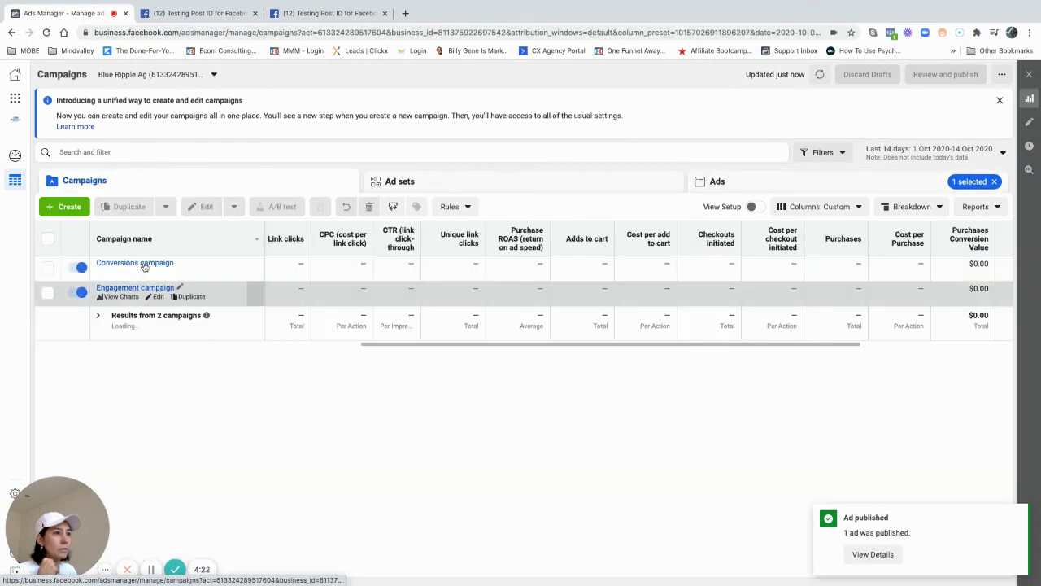